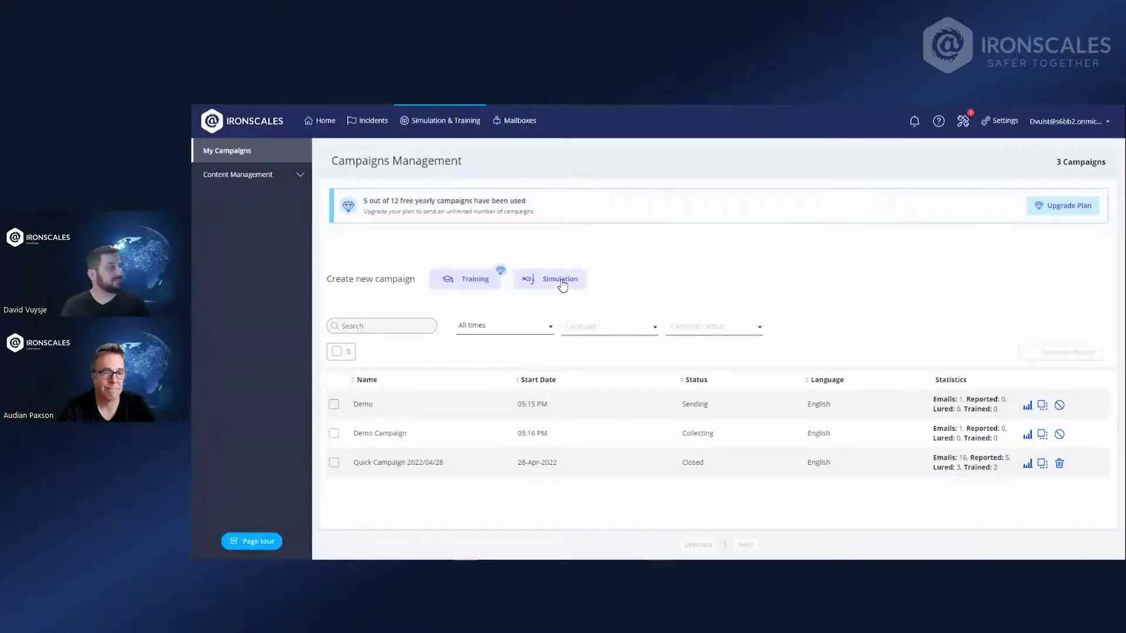
# Start a new phishing simulation campaign named Demo.
pyautogui.click(560, 280)
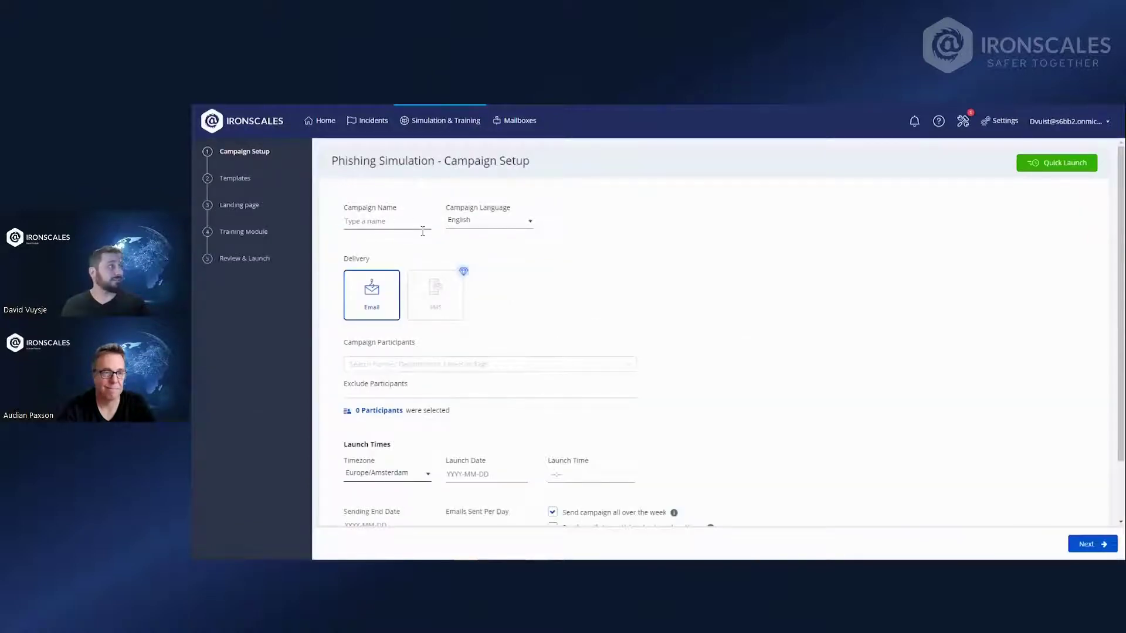
pyautogui.write('Demo')
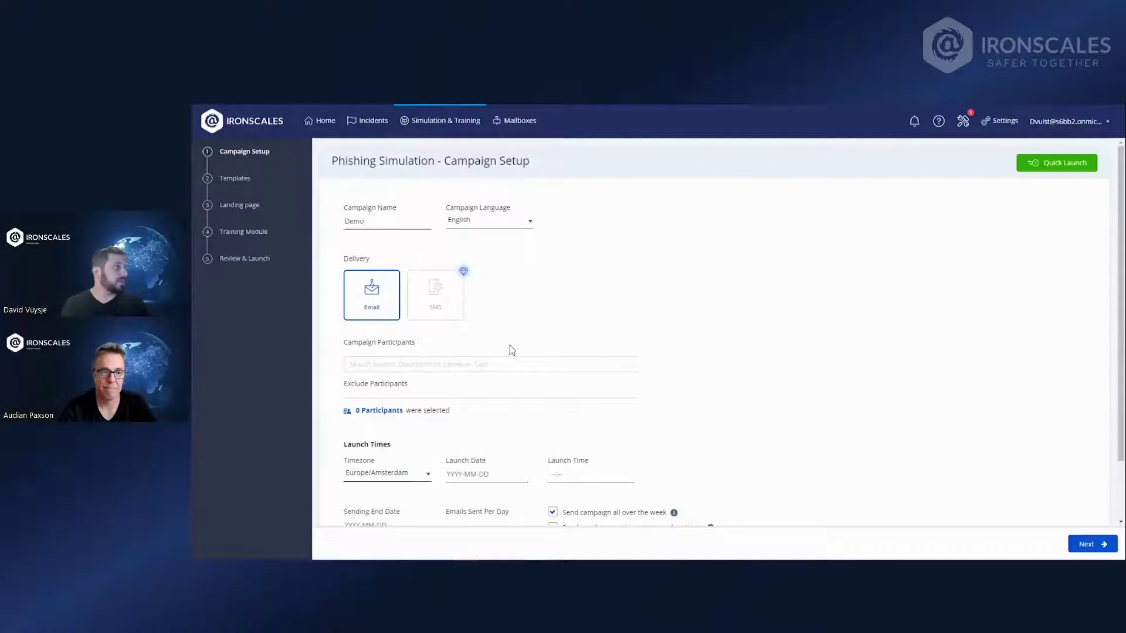
pyautogui.scroll(-1, 504, 347)
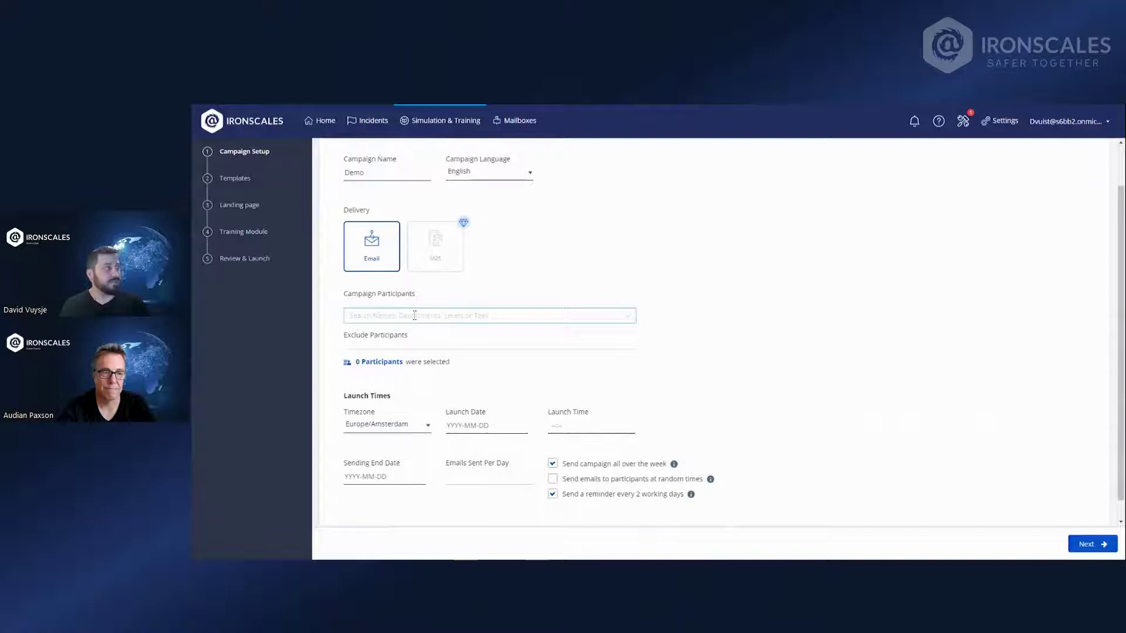
# Target the featured group 'Never targeted by a Phishing Simulation campaign', leaving 3 participants.
pyautogui.click(421, 315)
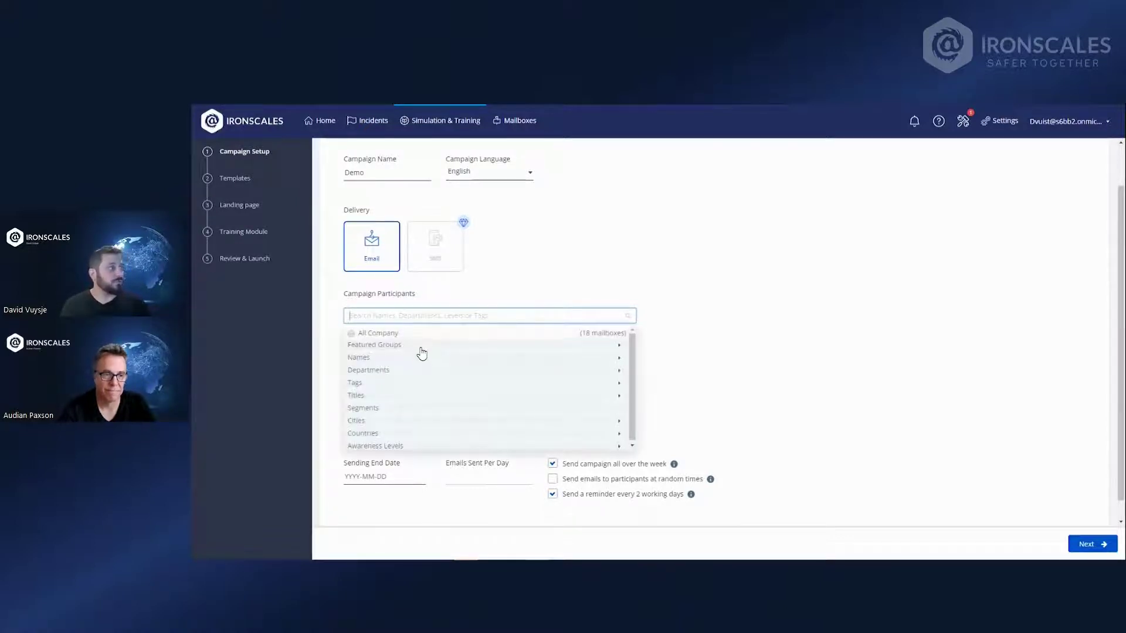
pyautogui.click(421, 347)
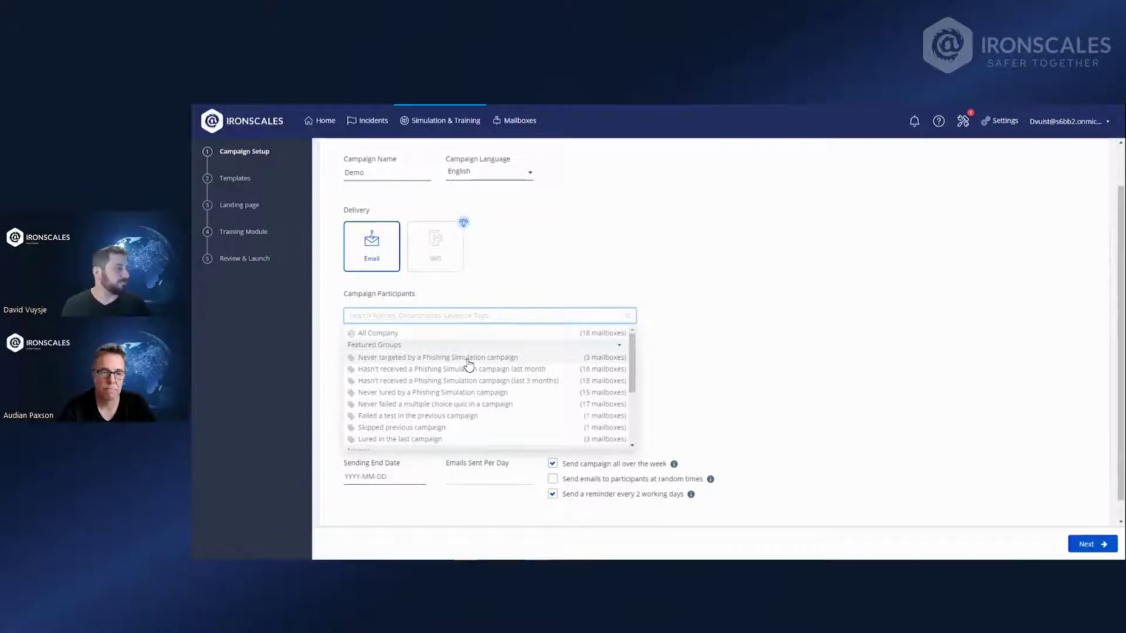
pyautogui.click(469, 363)
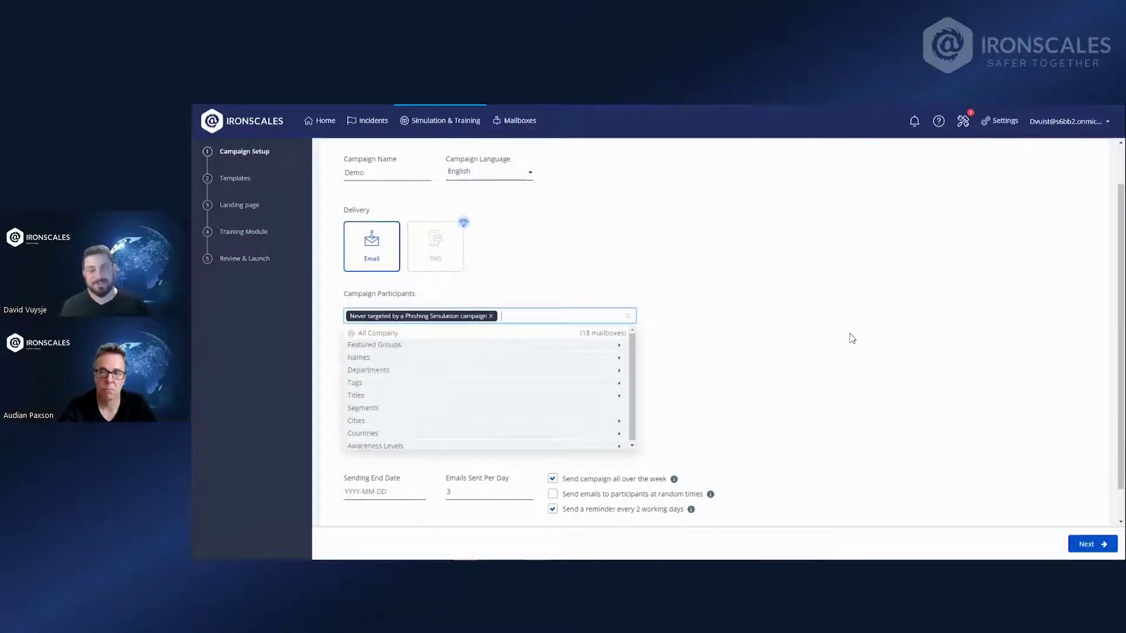
pyautogui.click(785, 313)
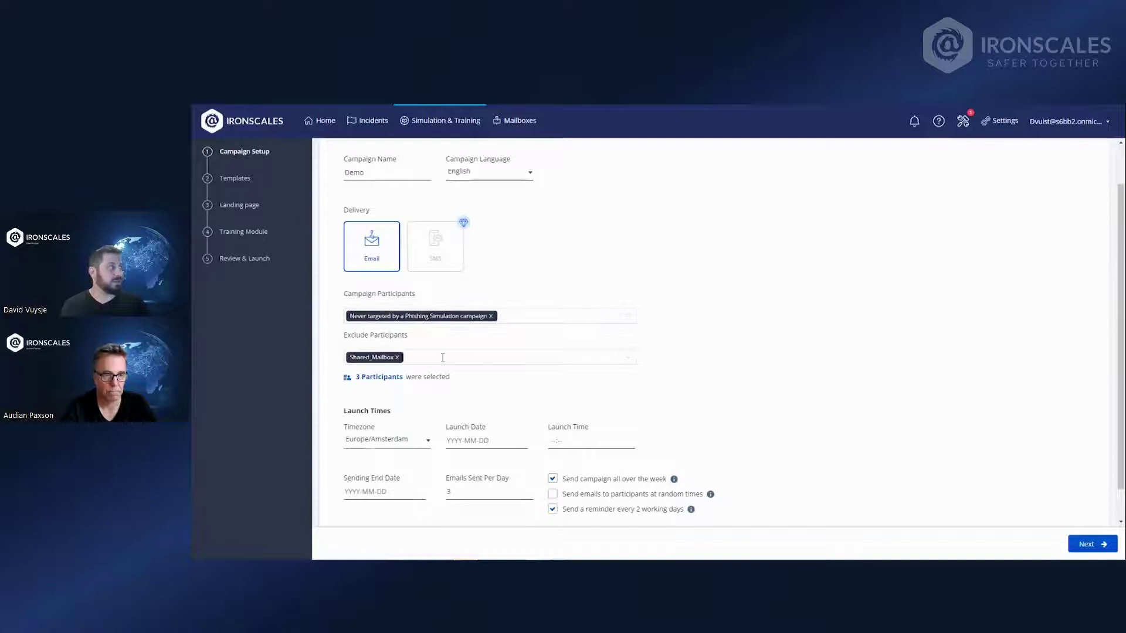
# Schedule the launch for 16 September 2022 at a set time, ending sending on 29 September 2022.
pyautogui.click(484, 441)
pyautogui.scroll(-1, 507, 493)
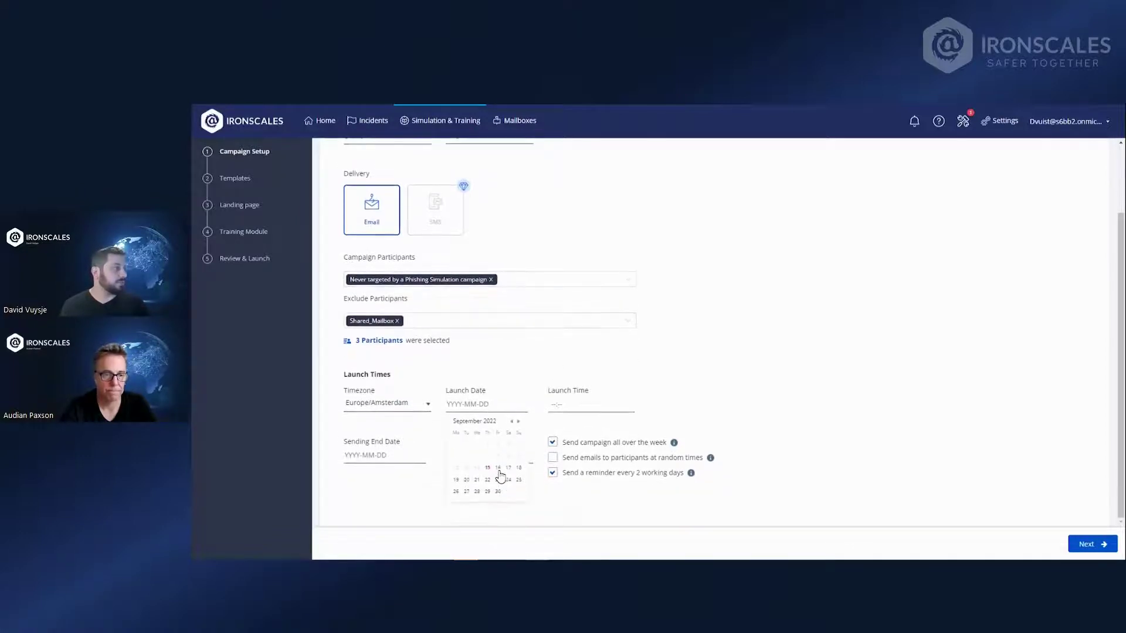
pyautogui.click(501, 467)
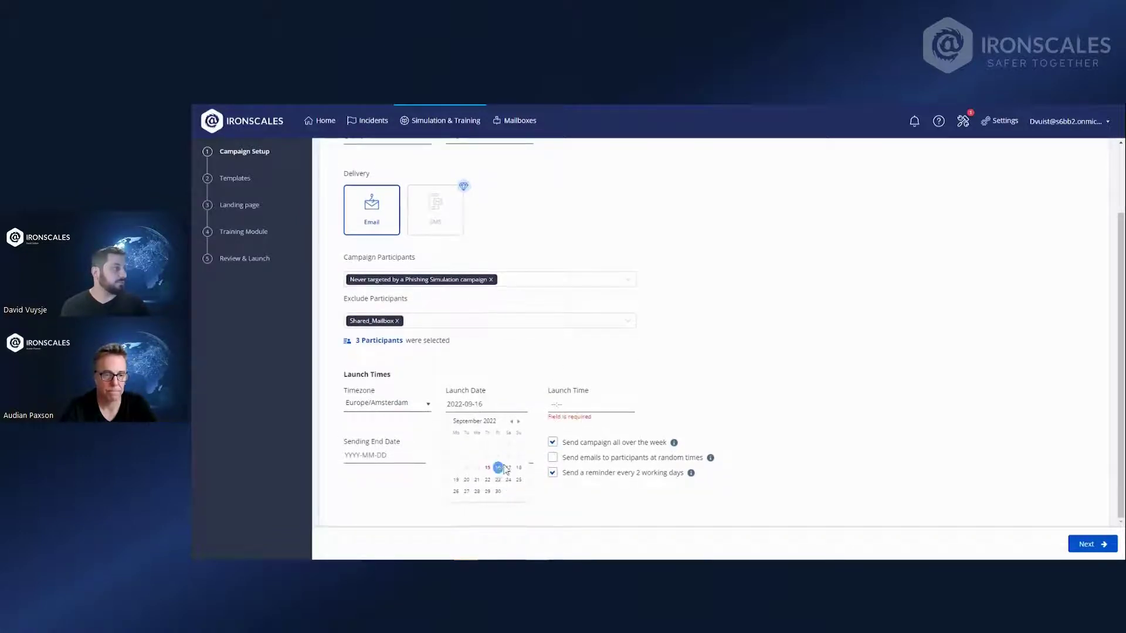
pyautogui.click(575, 409)
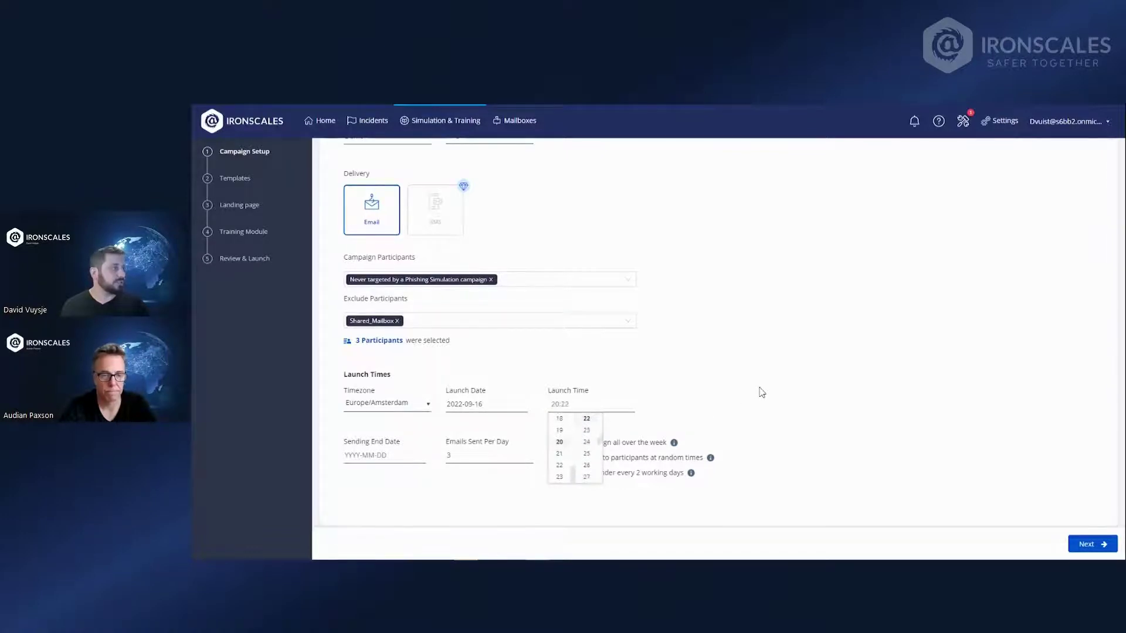
pyautogui.click(759, 391)
pyautogui.click(392, 456)
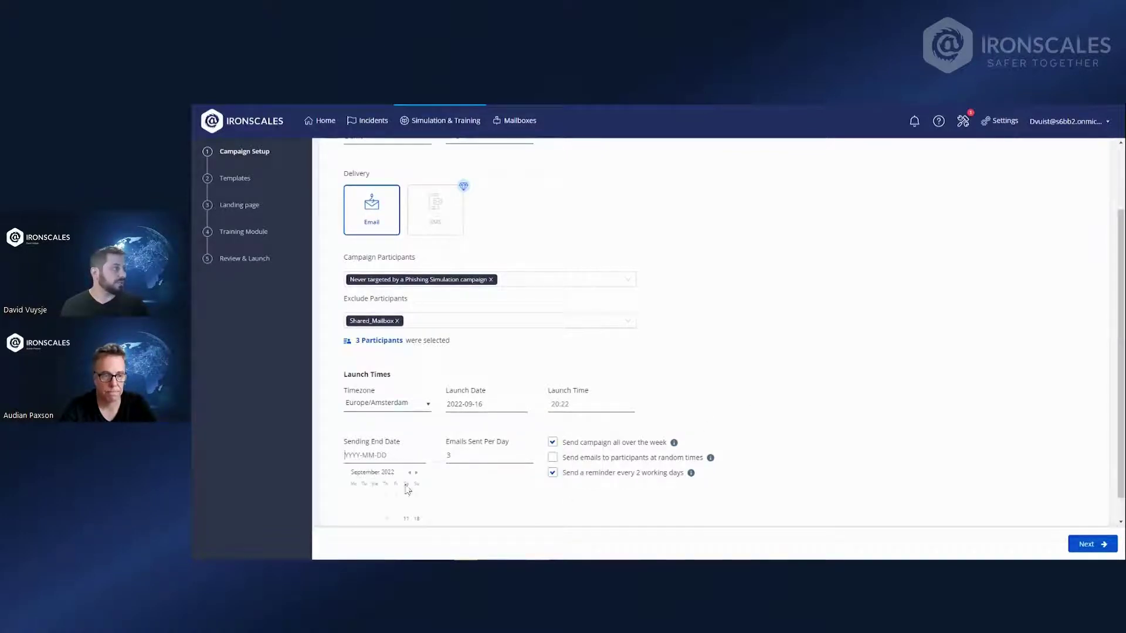
pyautogui.scroll(-1, 407, 510)
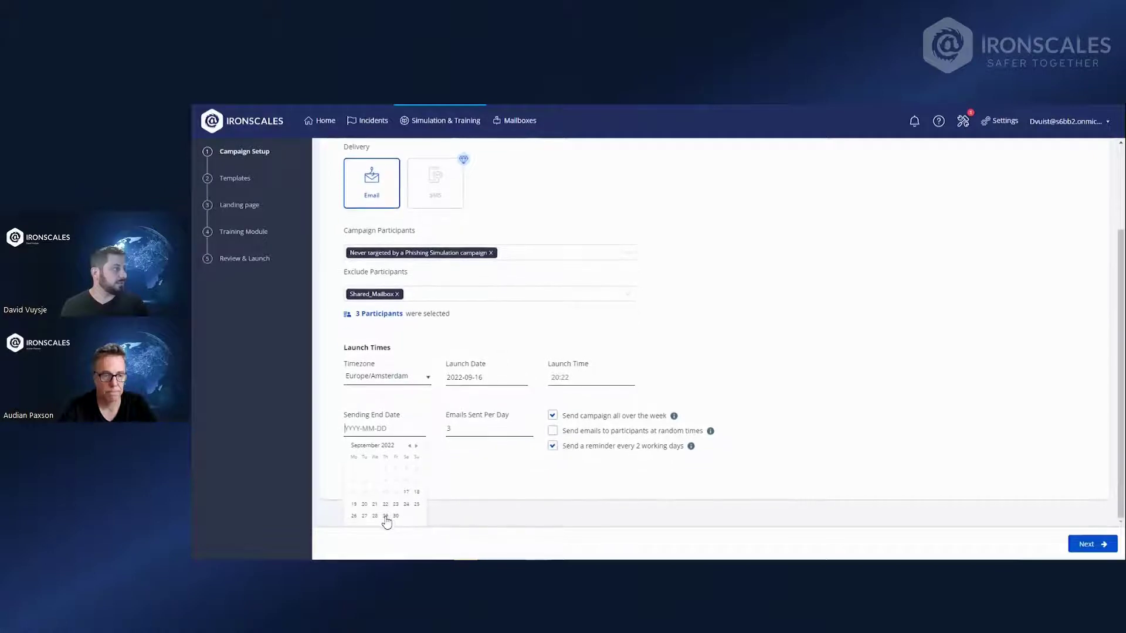
pyautogui.click(385, 517)
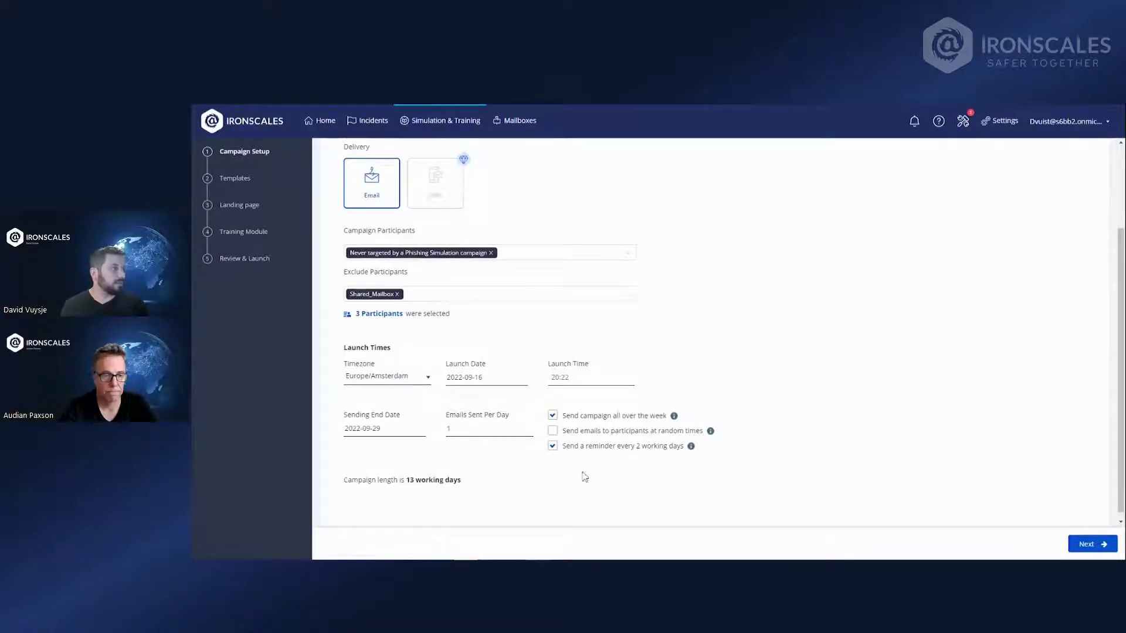
# Keep two-day reminder emails on, send at random times, and move on to templates.
pyautogui.click(552, 445)
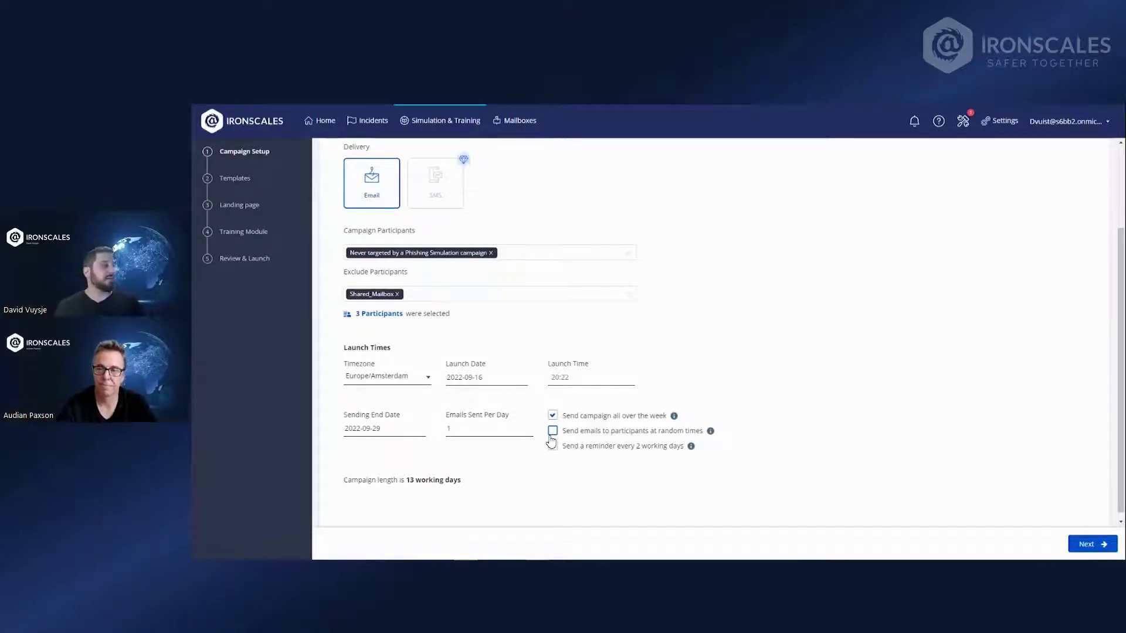
pyautogui.click(552, 445)
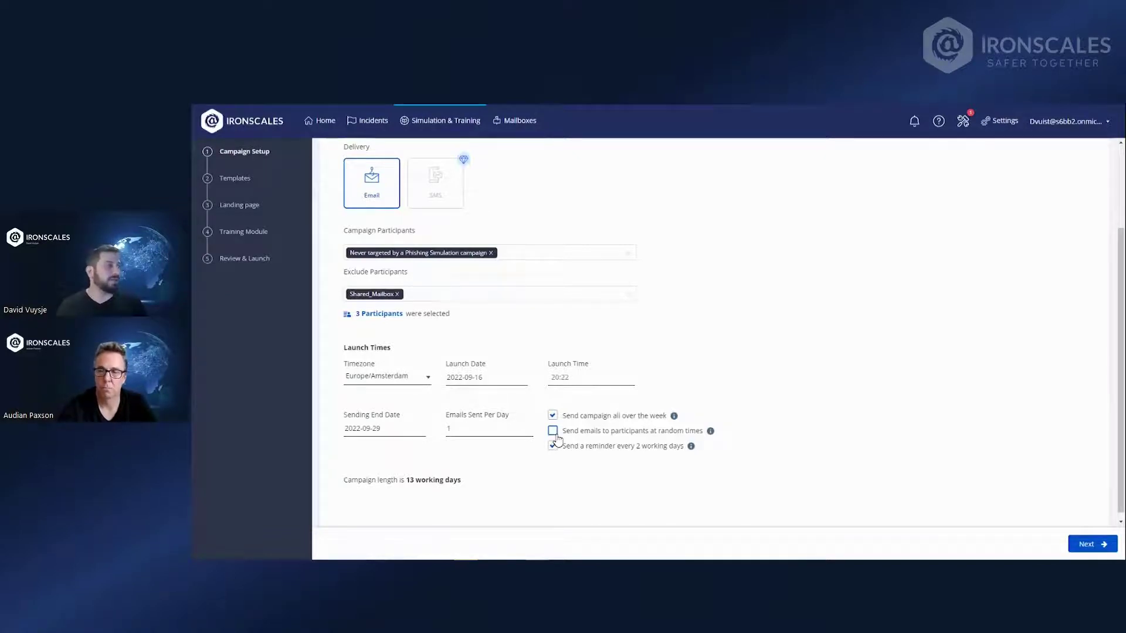
pyautogui.click(552, 431)
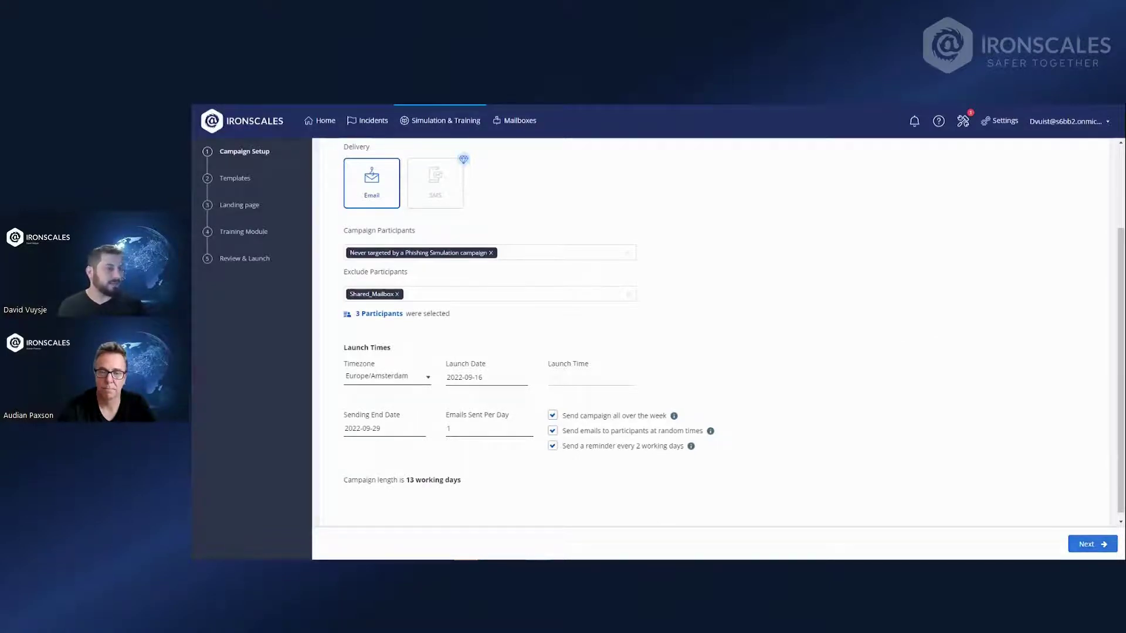
pyautogui.click(1091, 544)
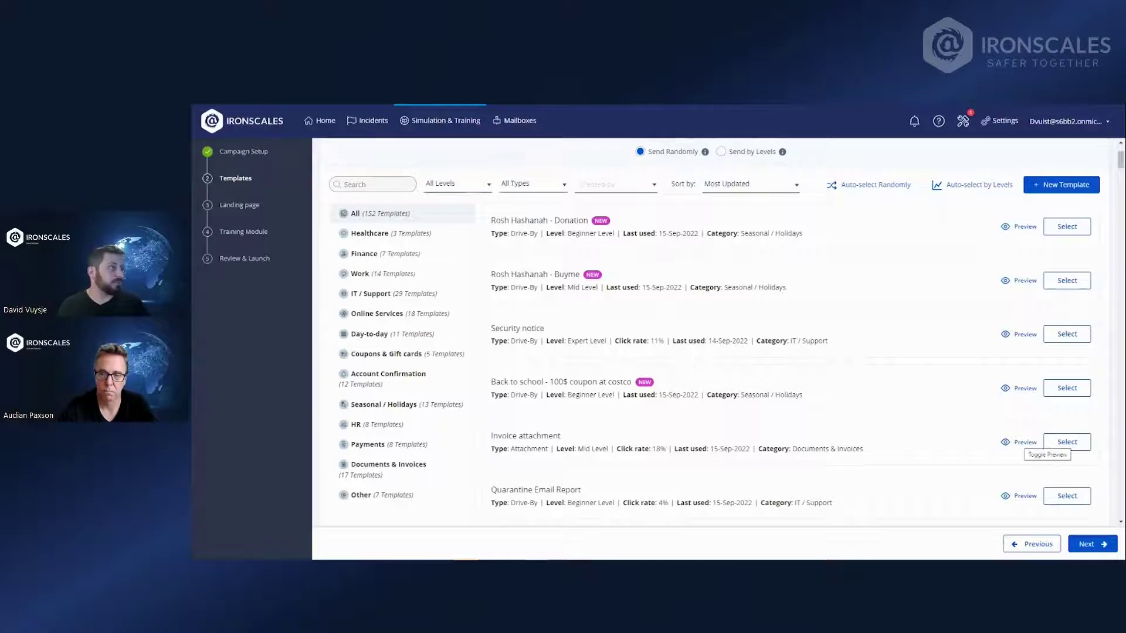
# Preview and select the Invoice attachment email template, then go to the landing page step.
pyautogui.click(821, 443)
pyautogui.scroll(-3, 821, 406)
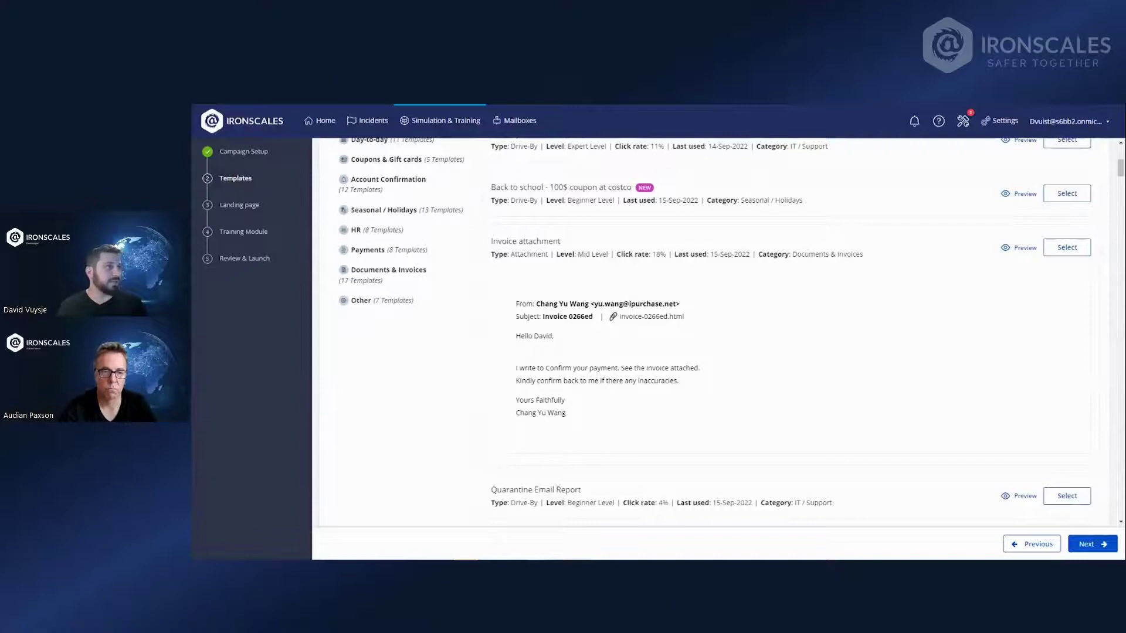
pyautogui.click(1067, 247)
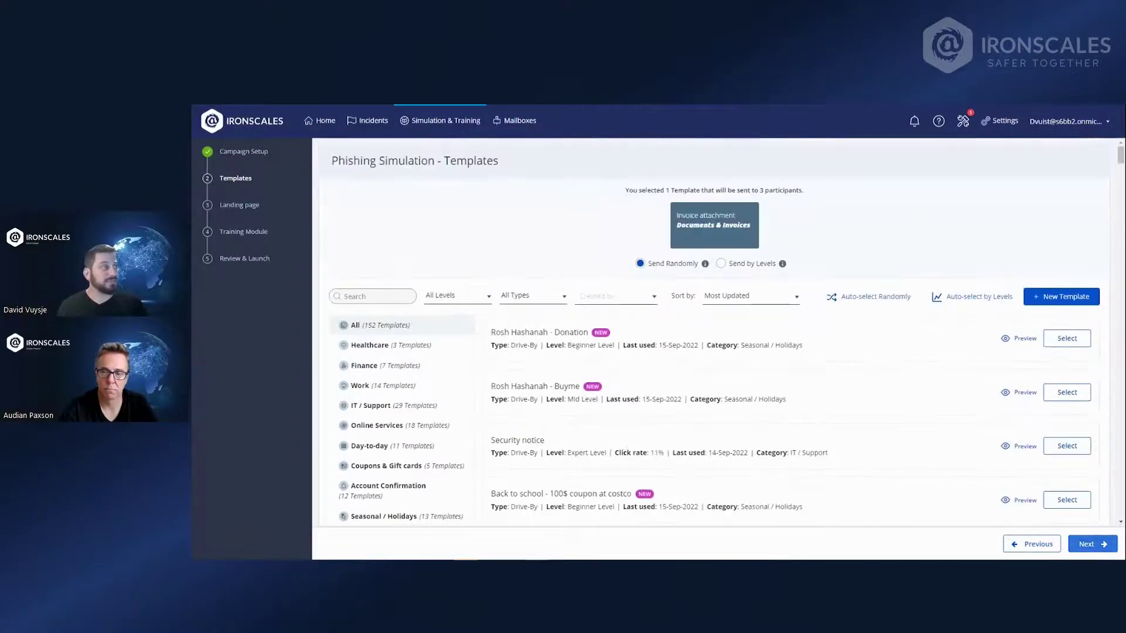
pyautogui.click(1091, 544)
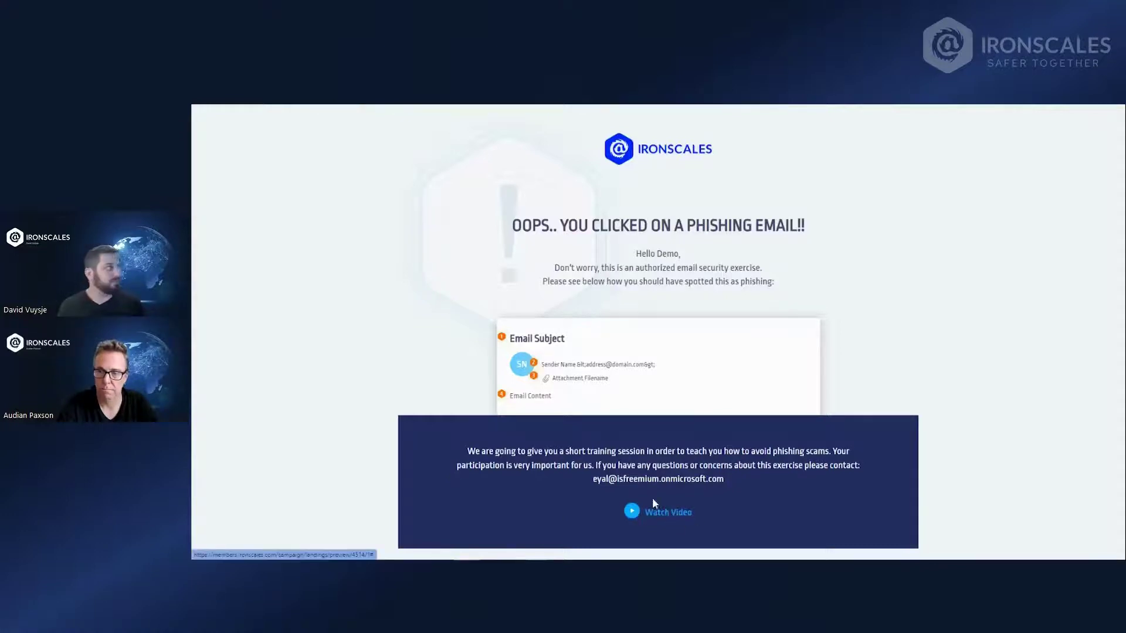
# Close the landing page preview and use Scenario Explainer as the landing page.
pyautogui.hotkey('ctrl', 'w')
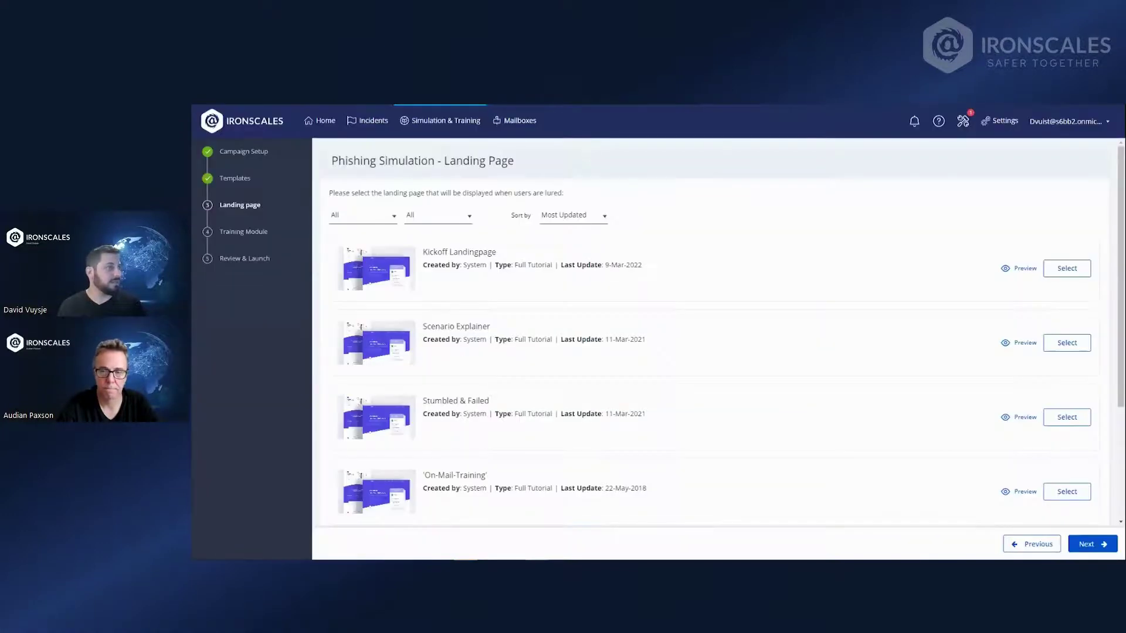
pyautogui.click(1066, 343)
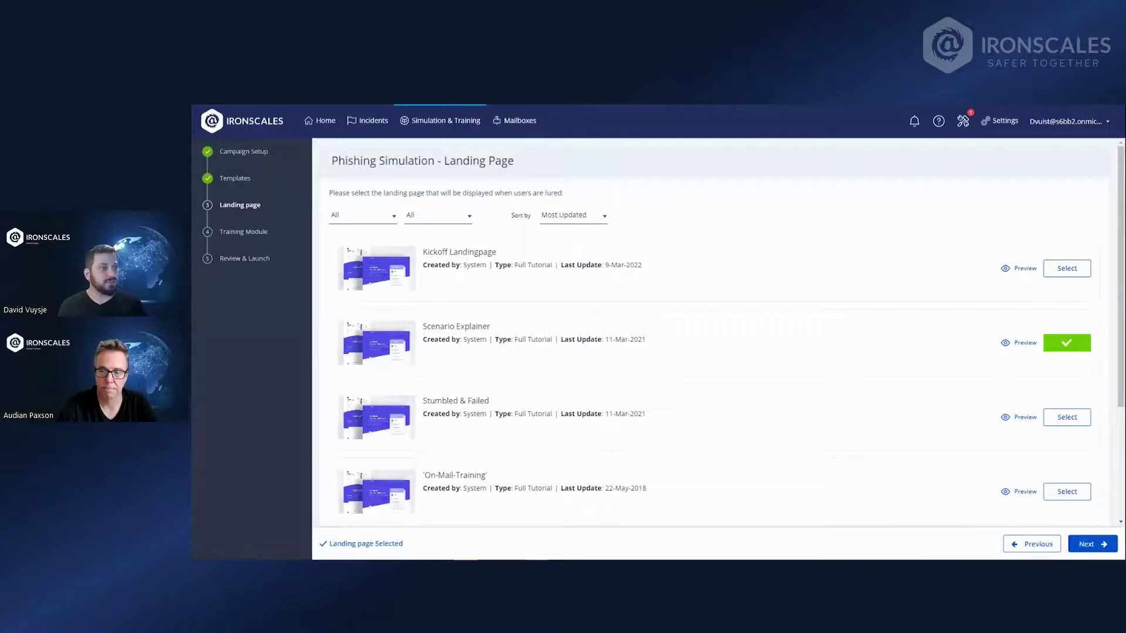
pyautogui.click(1091, 544)
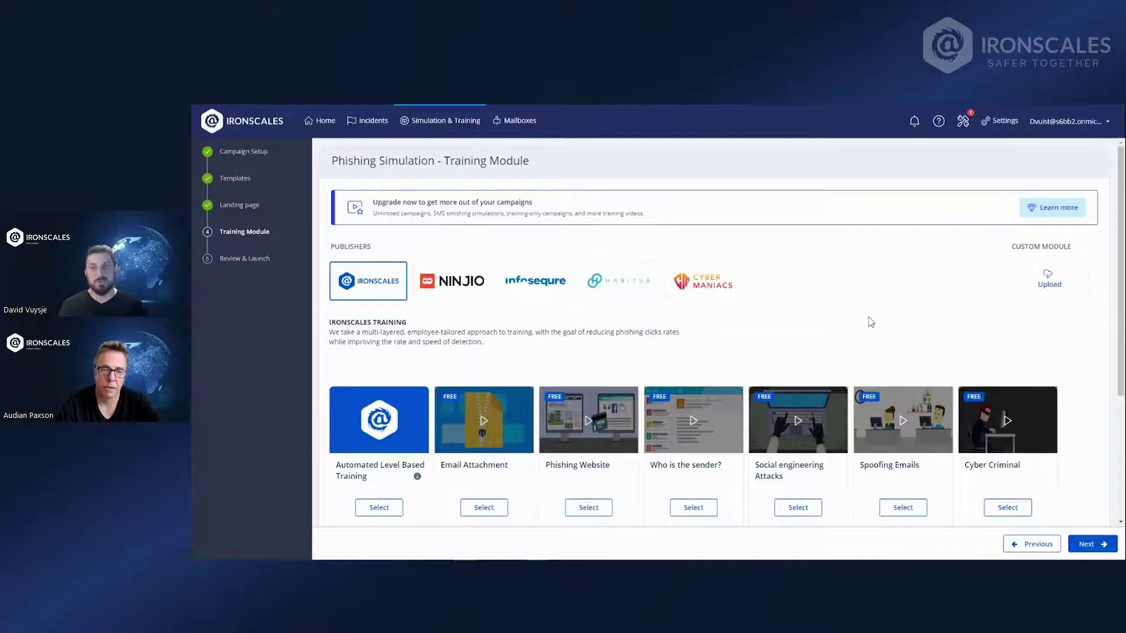
# Select Social engineering Attacks as the training module and proceed to the review.
pyautogui.scroll(-1, 645, 331)
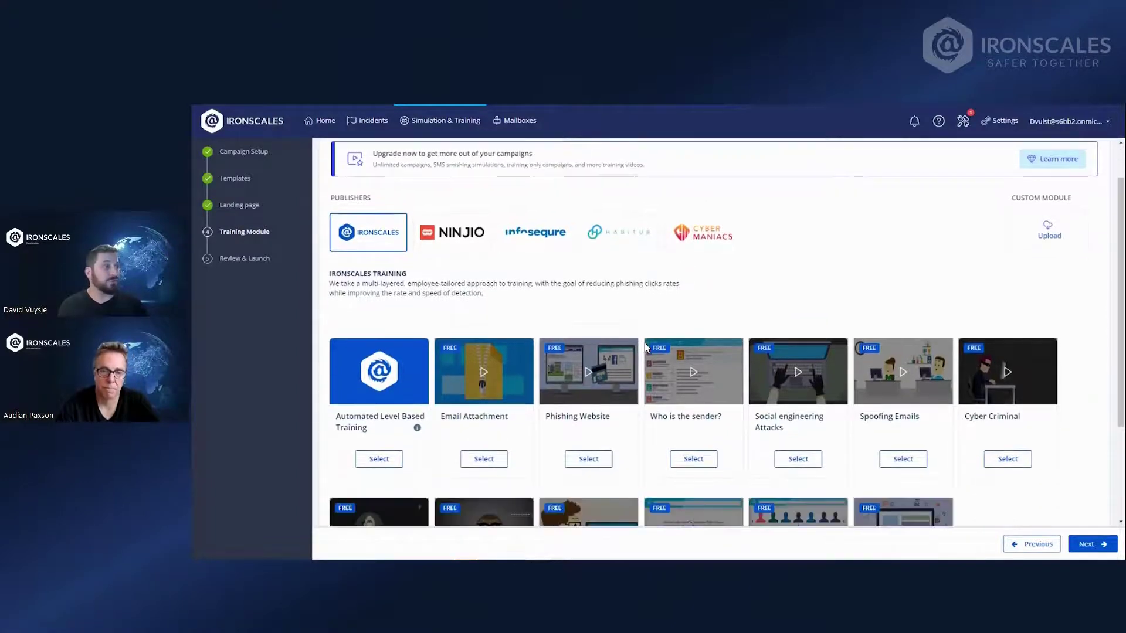
pyautogui.scroll(-3, 656, 351)
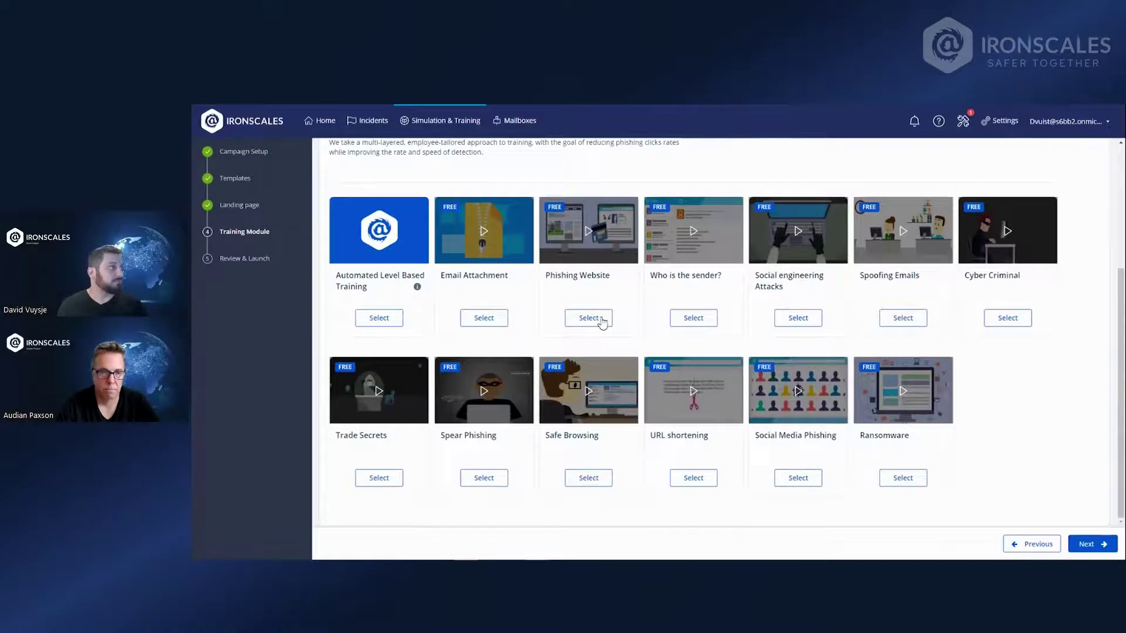
pyautogui.click(804, 323)
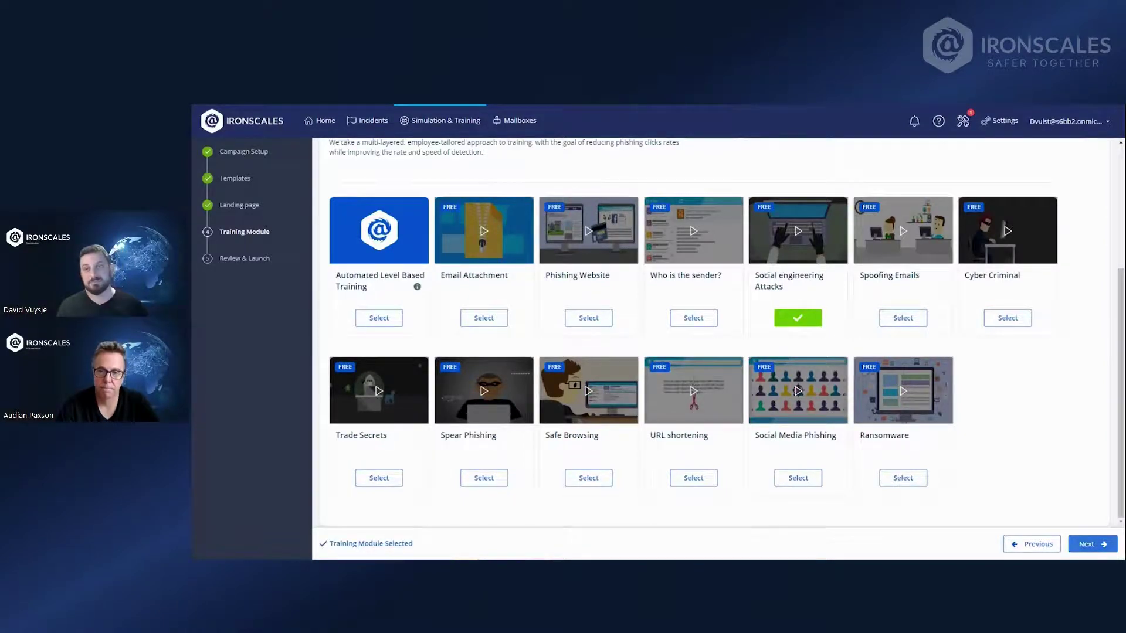
pyautogui.click(1092, 544)
# Review the Demo campaign summary on the Review & Launch page.
pyautogui.scroll(2, 839, 337)
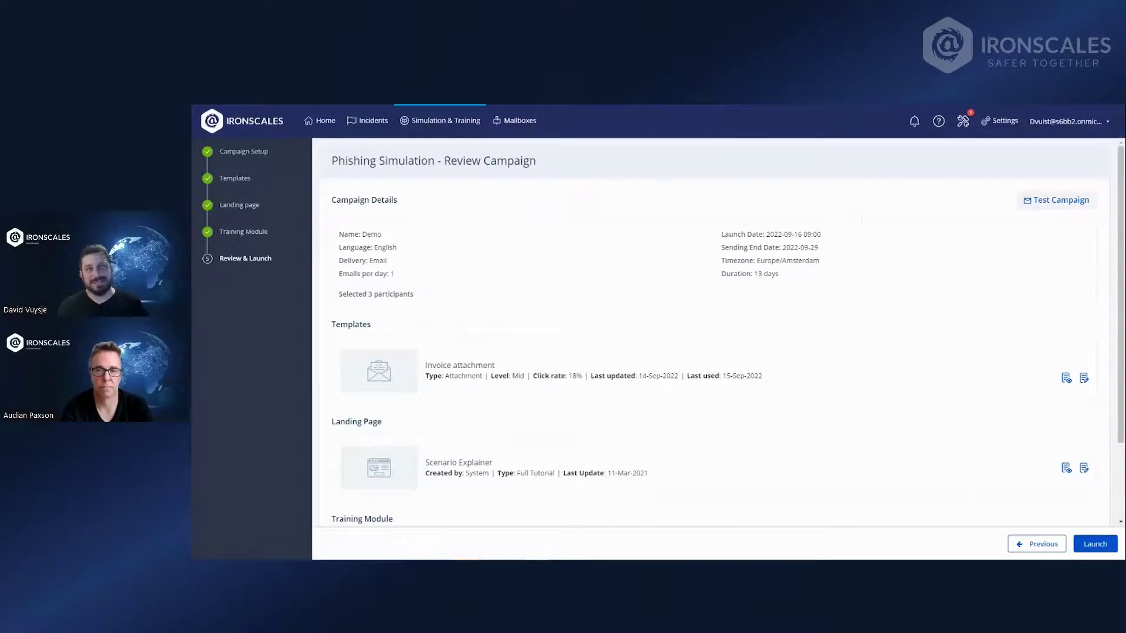
pyautogui.scroll(-2, 712, 328)
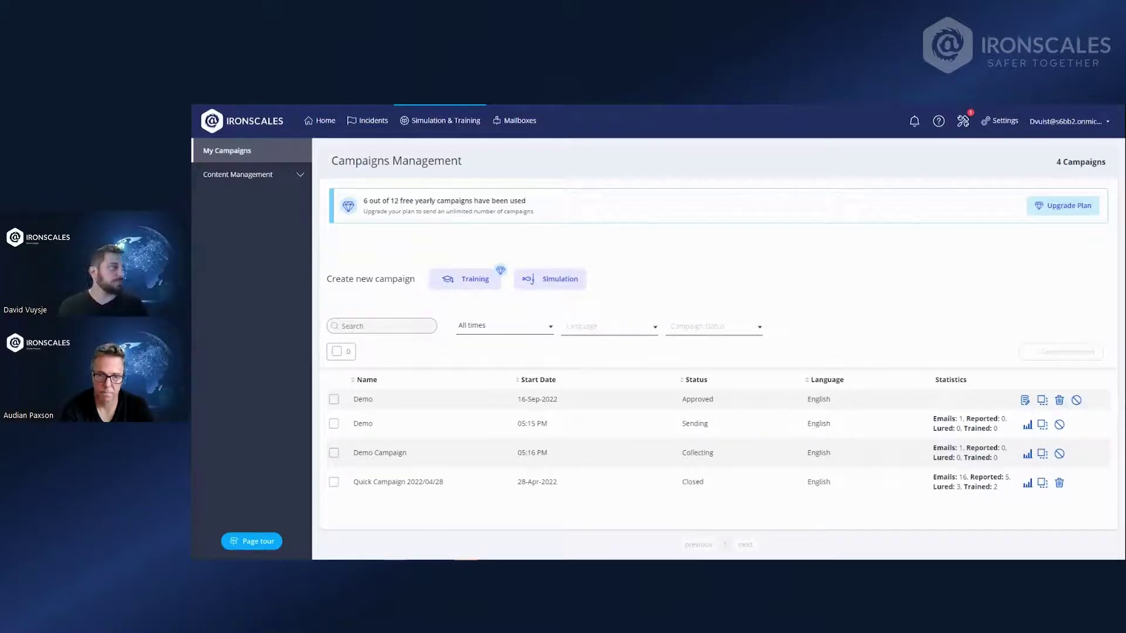
# Switch to the Outlook email 'Can you review these documents before I sign them?'.
pyautogui.hotkey('alt', 'Tab')
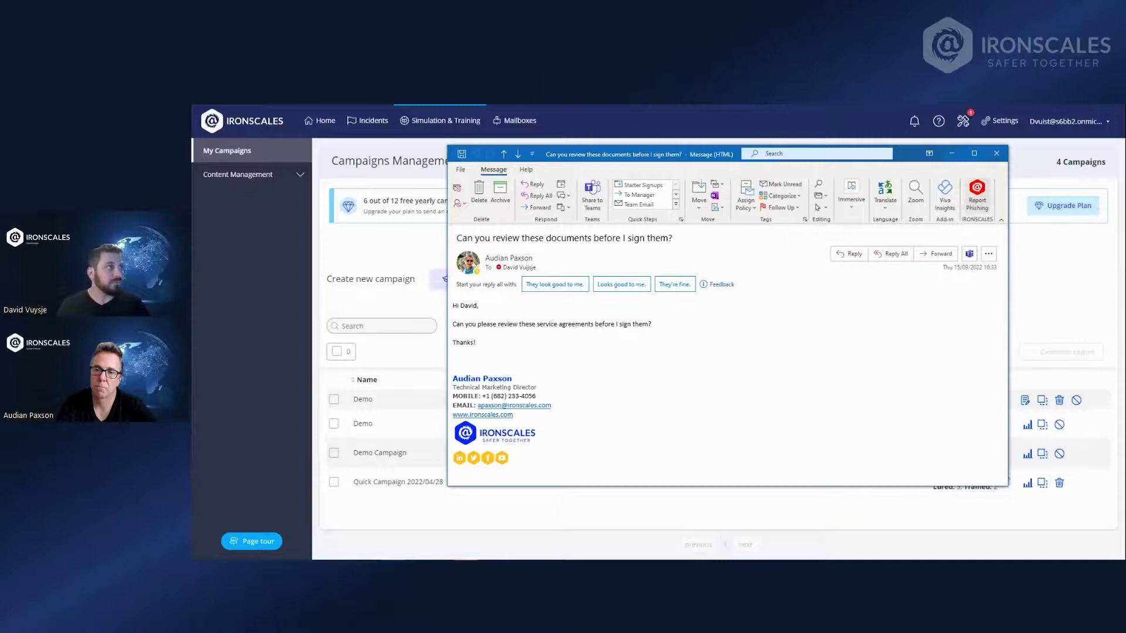
# Report the review-documents email as phishing and close the message window.
pyautogui.click(976, 194)
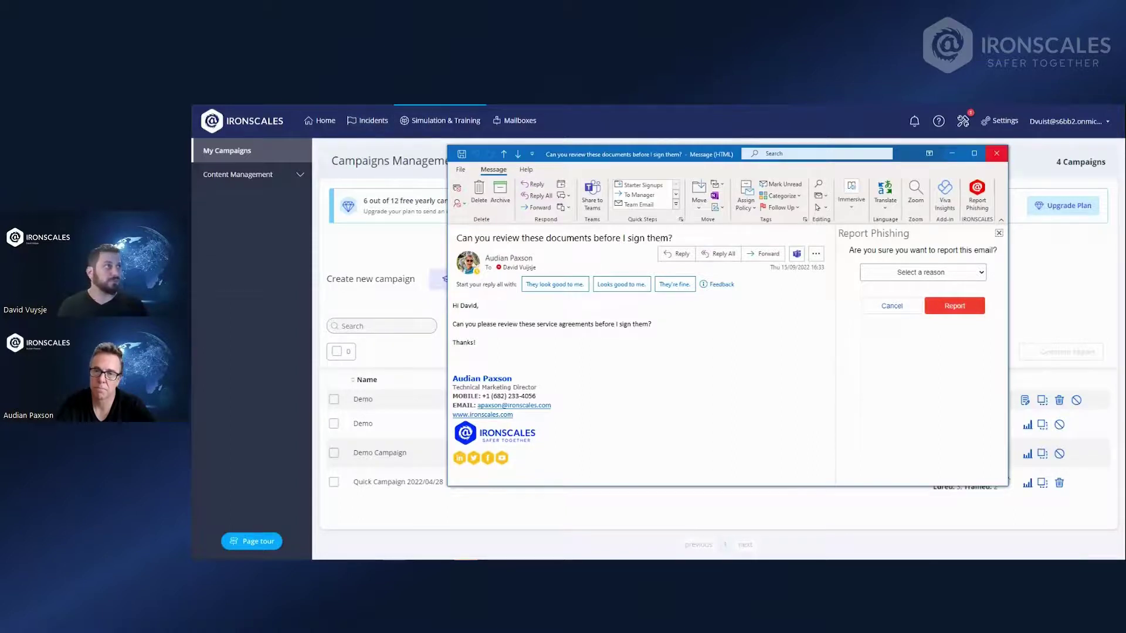
pyautogui.click(996, 153)
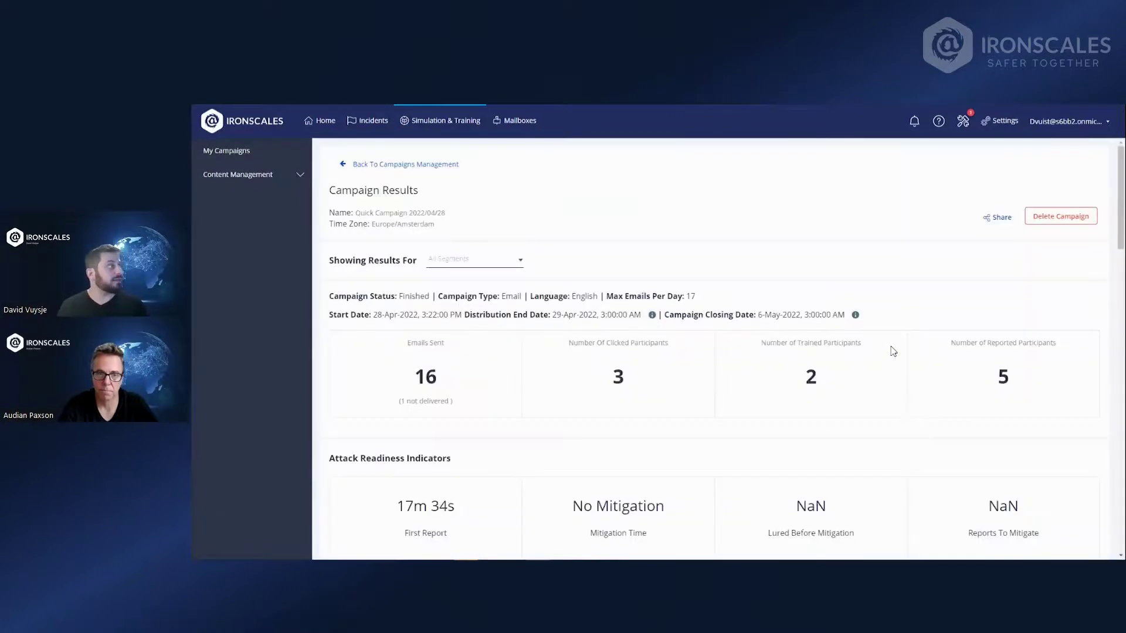
# Scroll down to the Campaign Participants table showing who reported, read or clicked.
pyautogui.scroll(-3, 898, 322)
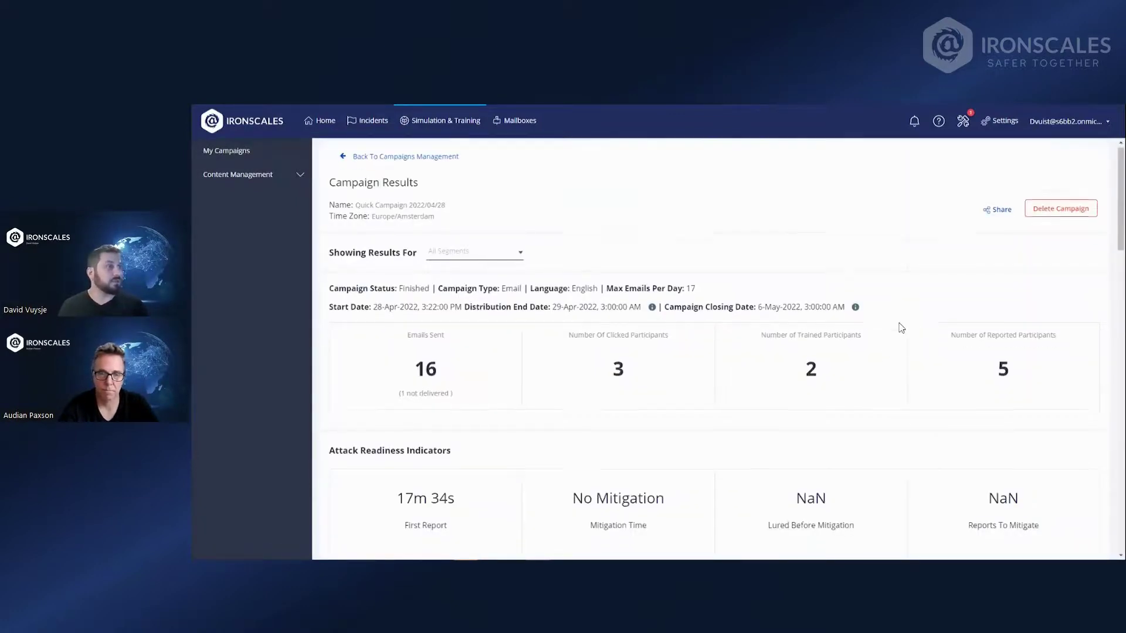
pyautogui.scroll(-6, 901, 330)
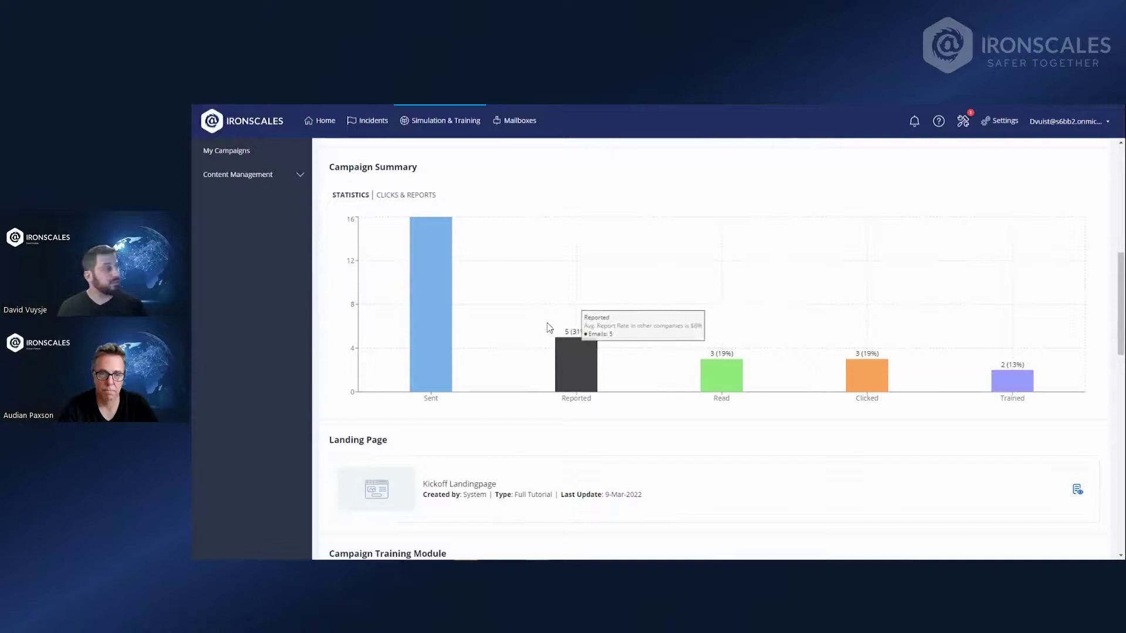
pyautogui.scroll(-5, 532, 351)
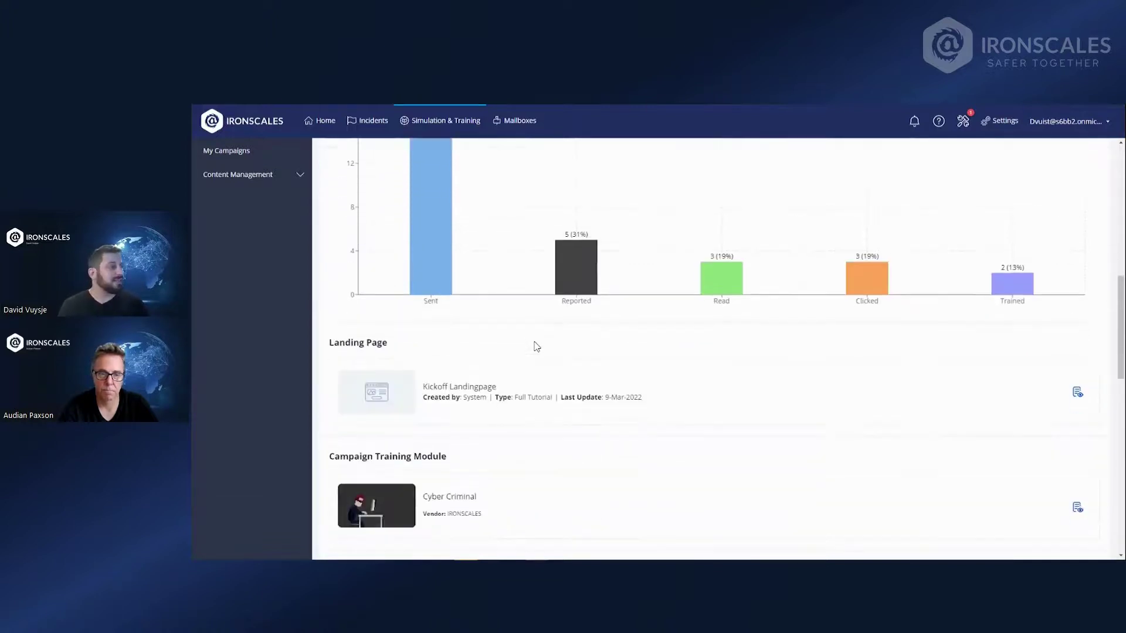
pyautogui.scroll(-8, 536, 345)
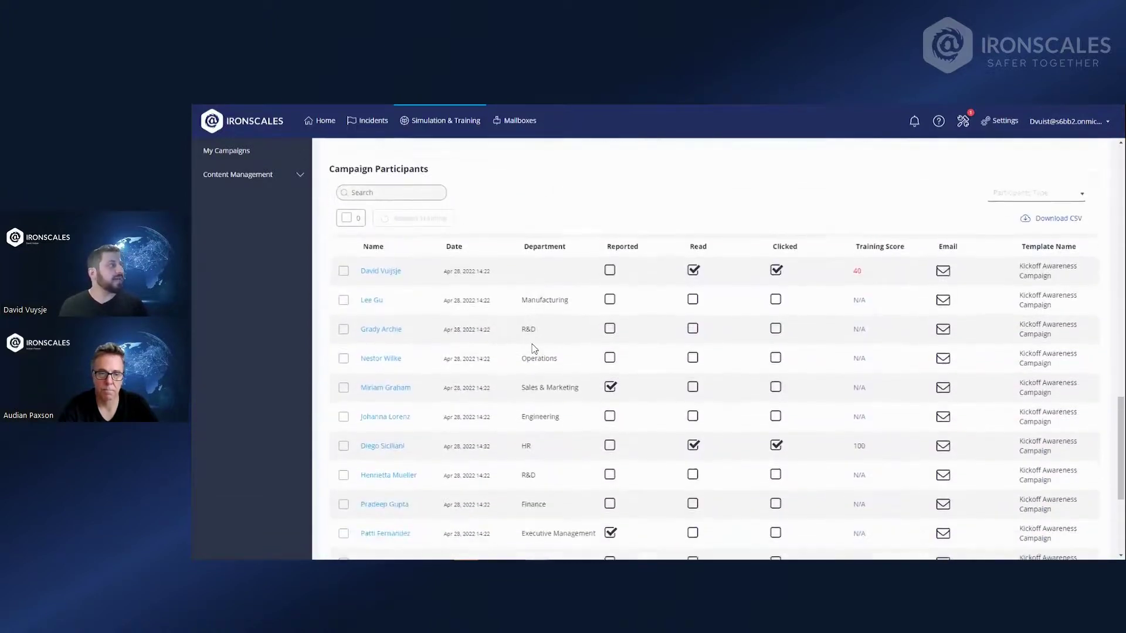
# Scroll back up to the Campaign Summary chart: 16 sent, 5 reported, 3 clicked, 2 trained.
pyautogui.scroll(1, 534, 348)
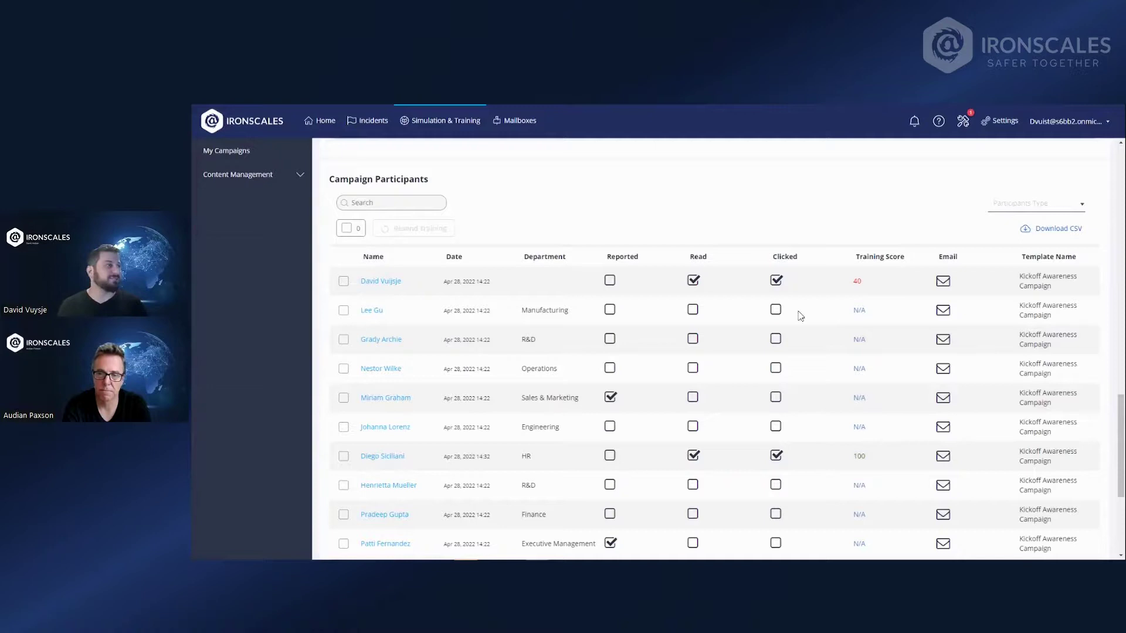
pyautogui.scroll(-2, 785, 339)
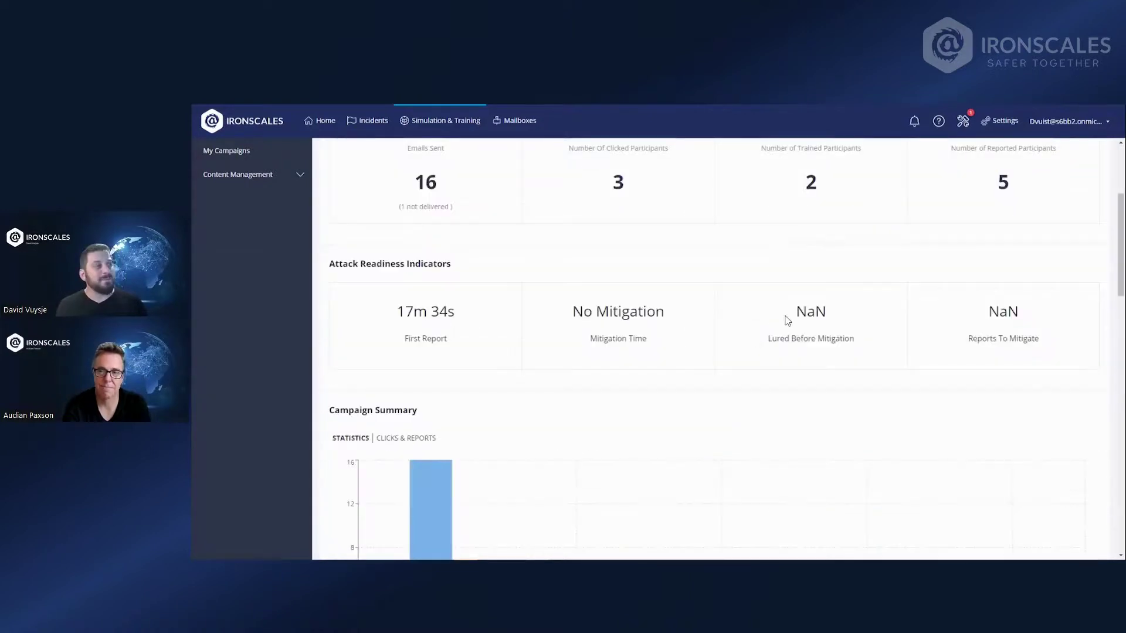
# Scroll down through the Quick Campaign 2022/04/28 results, then back to the top.
pyautogui.scroll(-6, 794, 317)
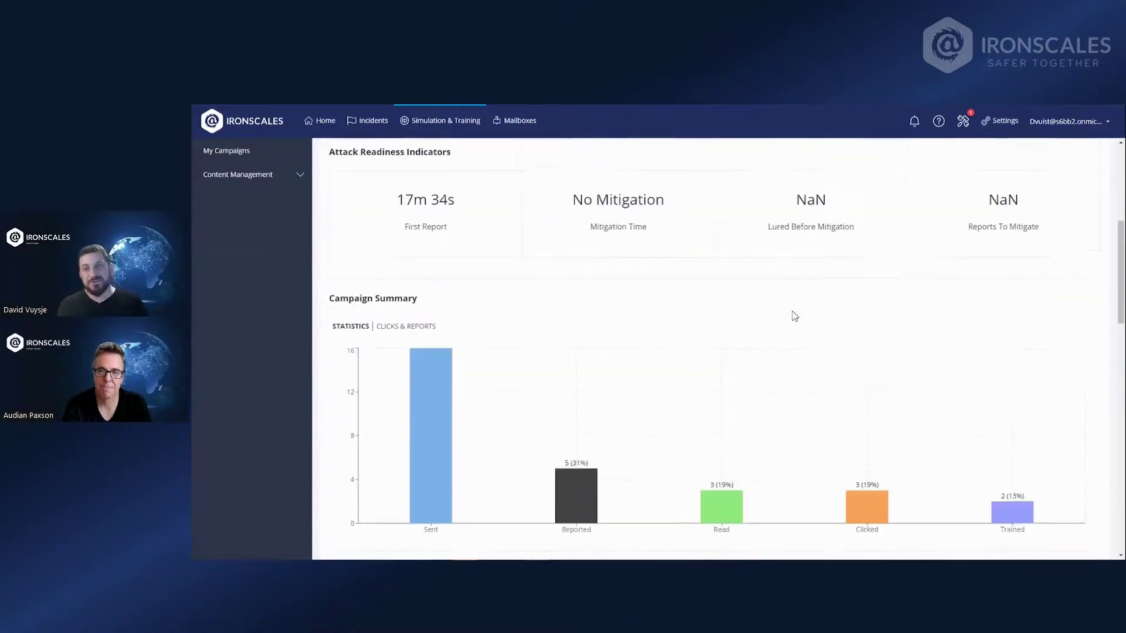
pyautogui.scroll(-2, 818, 377)
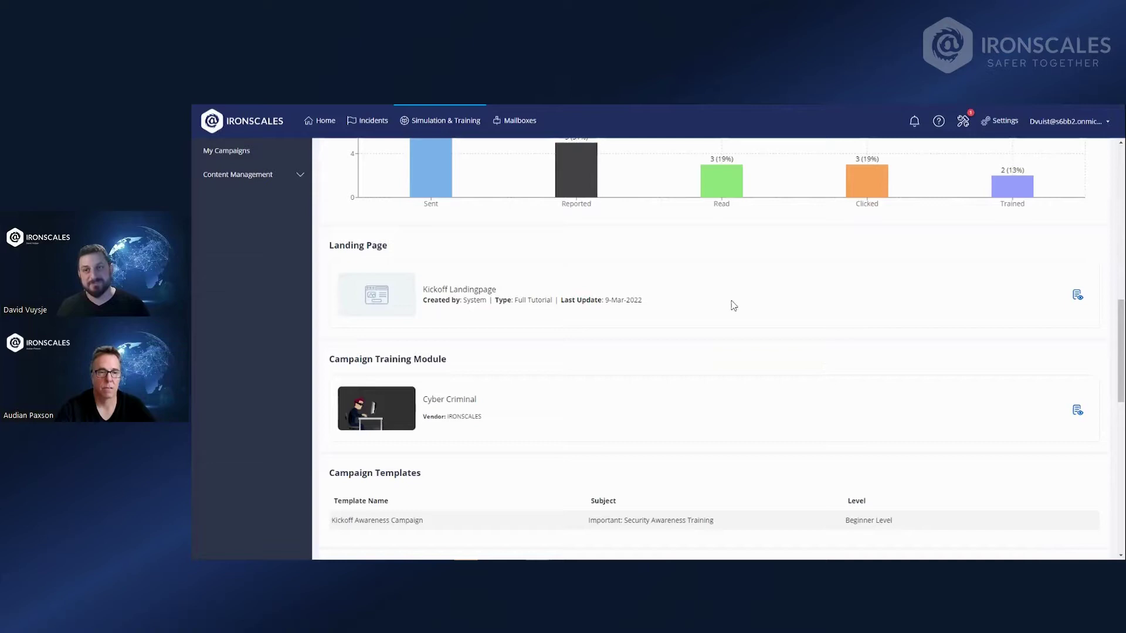
pyautogui.scroll(7, 705, 272)
pyautogui.scroll(3, 704, 273)
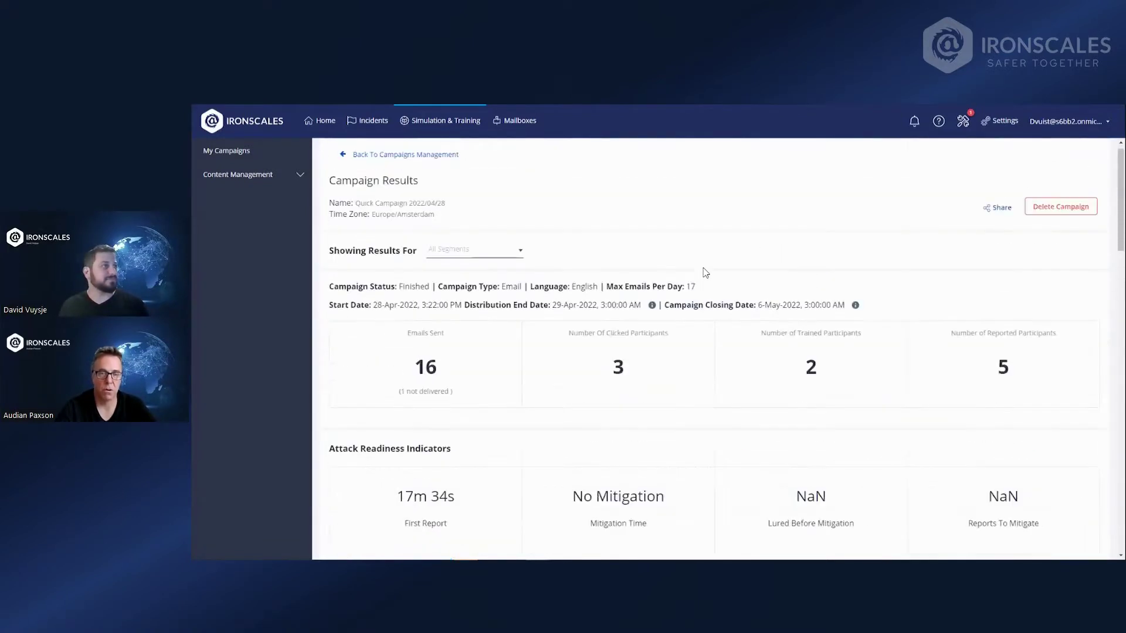
# Go back to the Campaigns Management list showing the four campaigns.
pyautogui.click(371, 166)
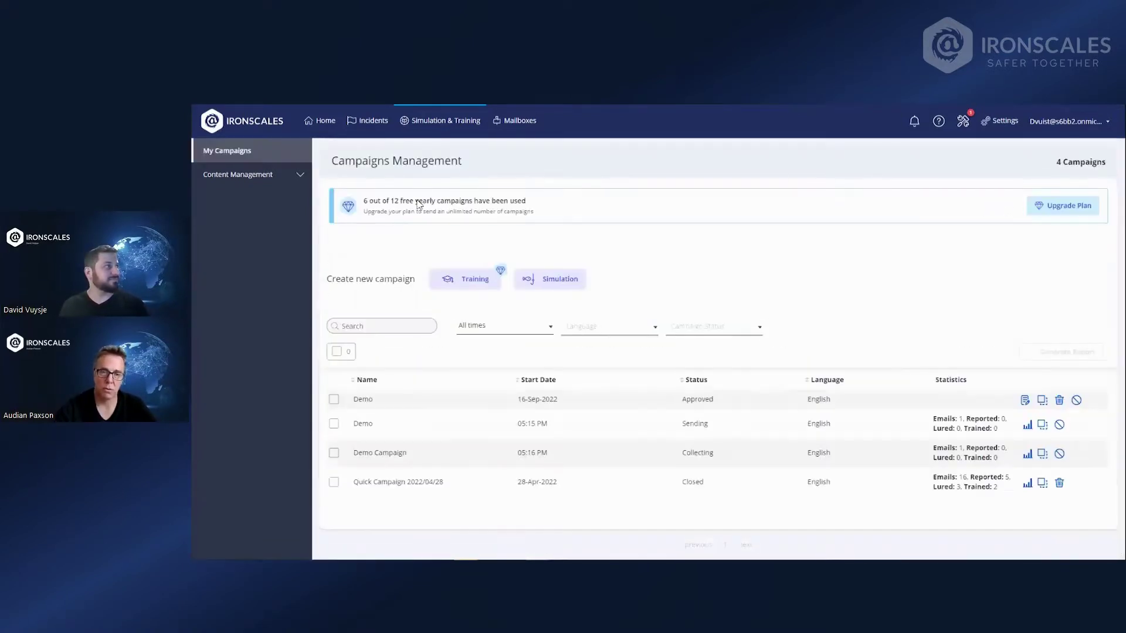